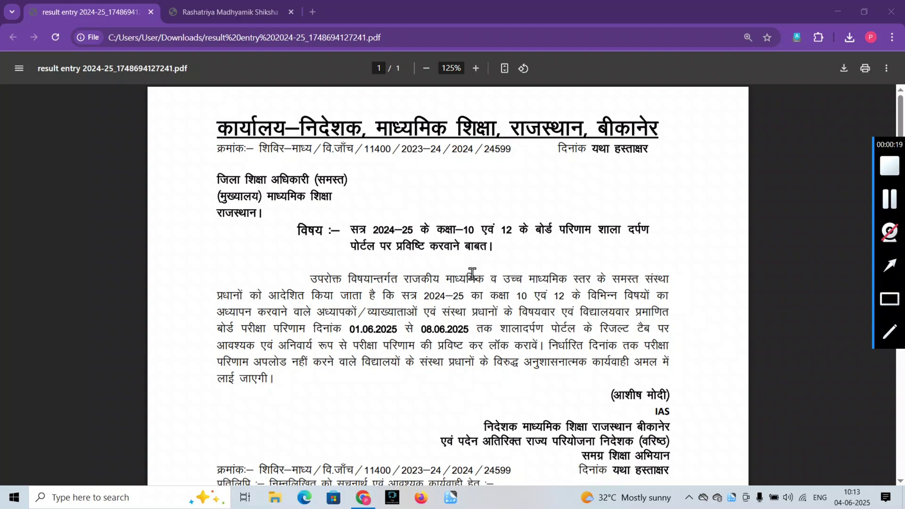
Open the school result entry page (स्कूल परिणाम) from the staff result section (स्टाफ रिजल्ट) of परिणाम
{"action": "scroll", "coordinate": [472, 274], "scroll_direction": "down", "scroll_amount": 2}
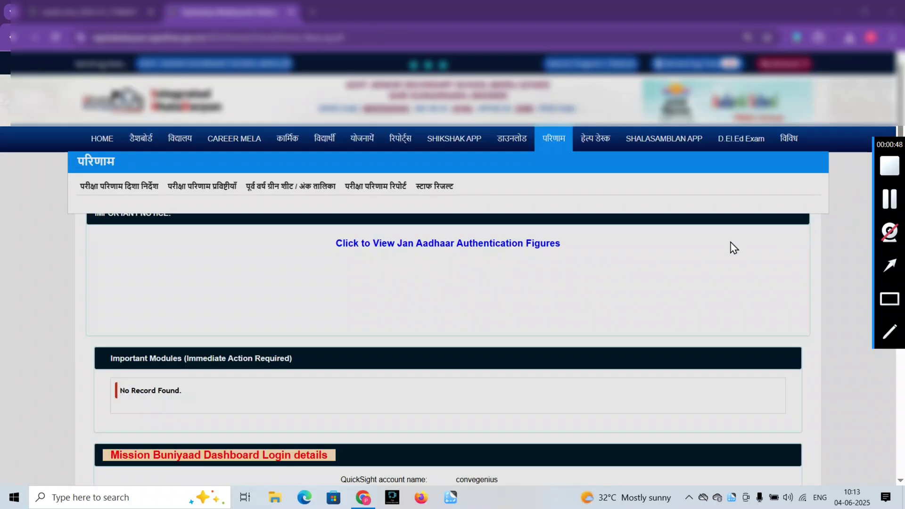
{"action": "left_click", "coordinate": [548, 144]}
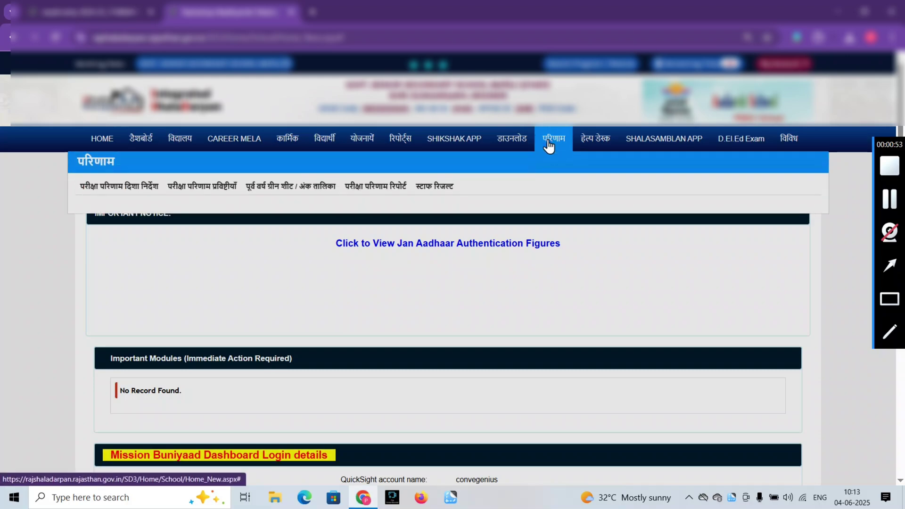
{"action": "left_click", "coordinate": [443, 193]}
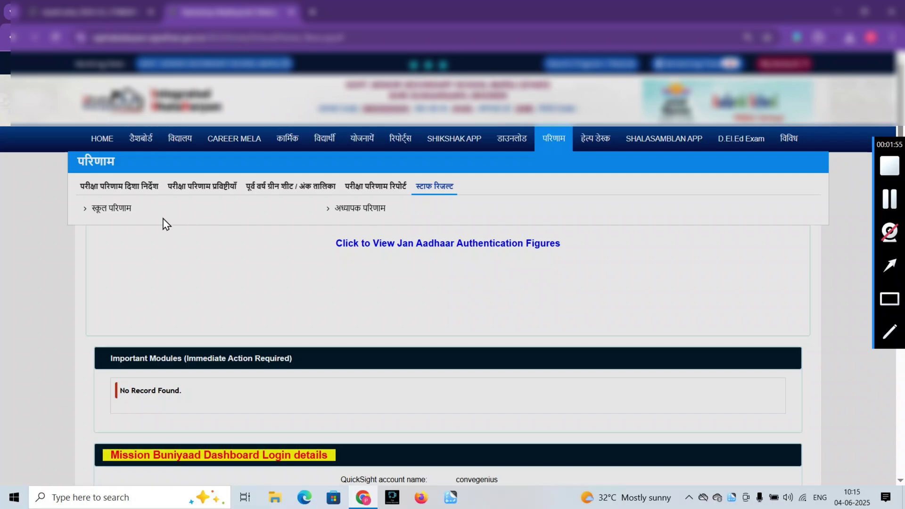
{"action": "left_click", "coordinate": [117, 210]}
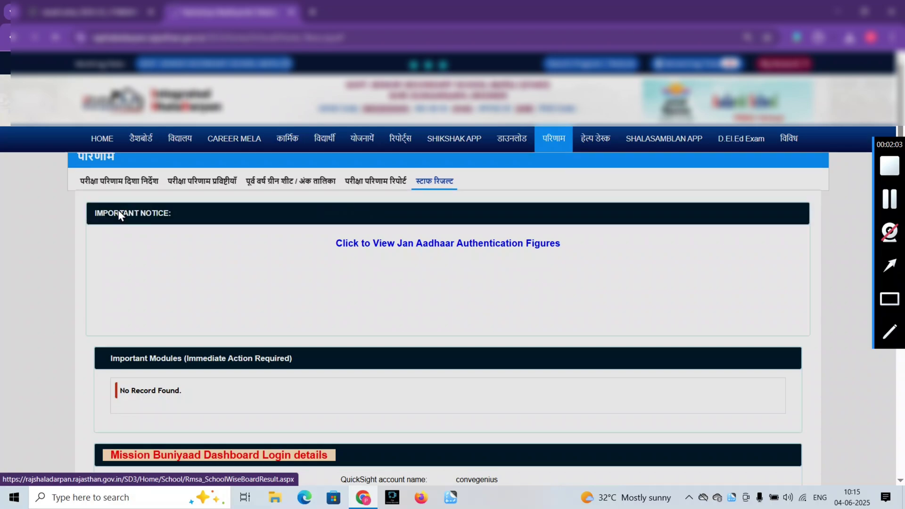
{"action": "scroll", "coordinate": [407, 292], "scroll_direction": "down", "scroll_amount": 3}
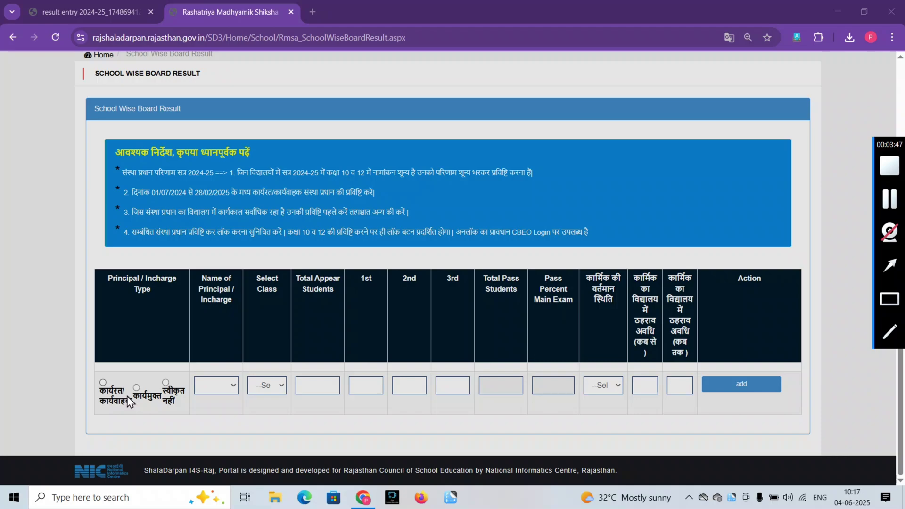
Set the principal type to कार्यरत/कार्यवाहक, choose the principal's name and select class 10 in the new result row
{"action": "left_click", "coordinate": [103, 382]}
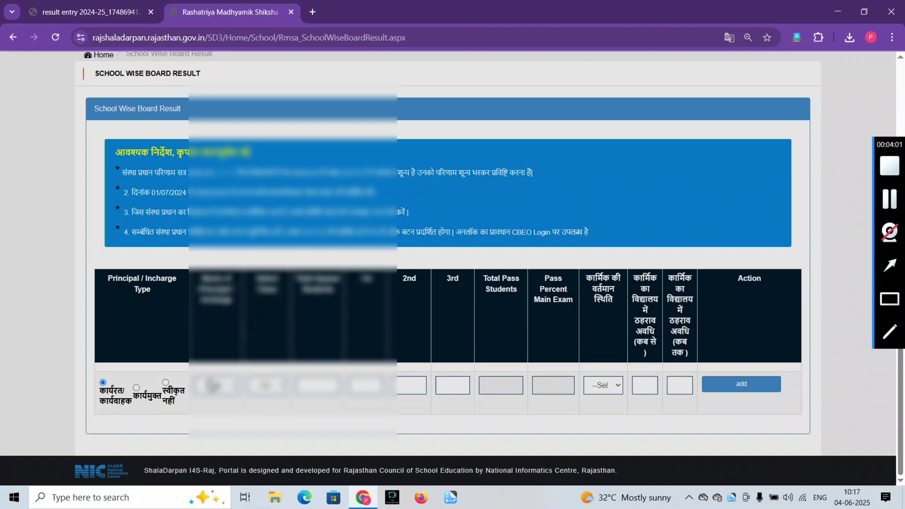
{"action": "left_click", "coordinate": [210, 382]}
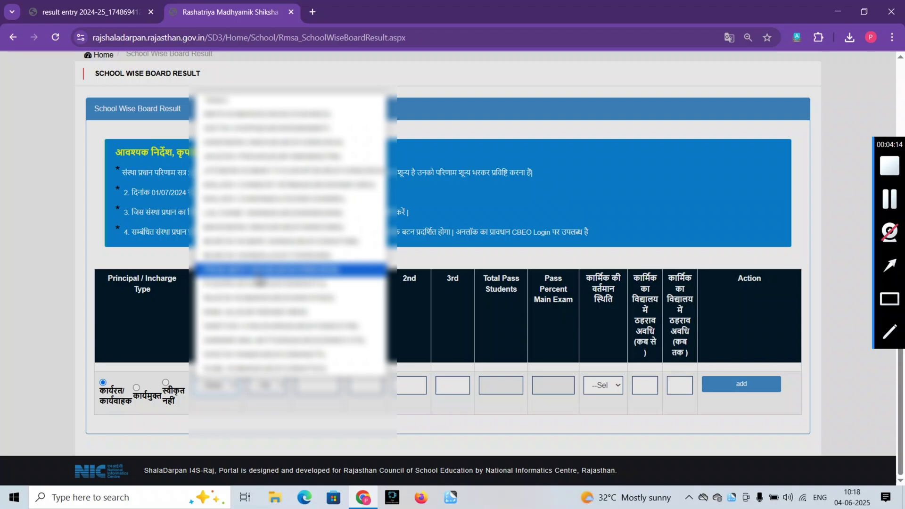
{"action": "left_click", "coordinate": [260, 256]}
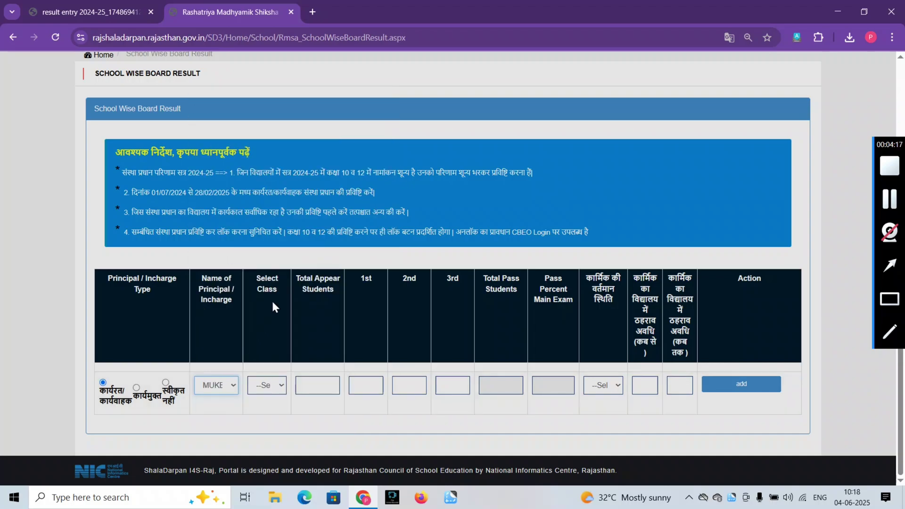
{"action": "left_click", "coordinate": [266, 385]}
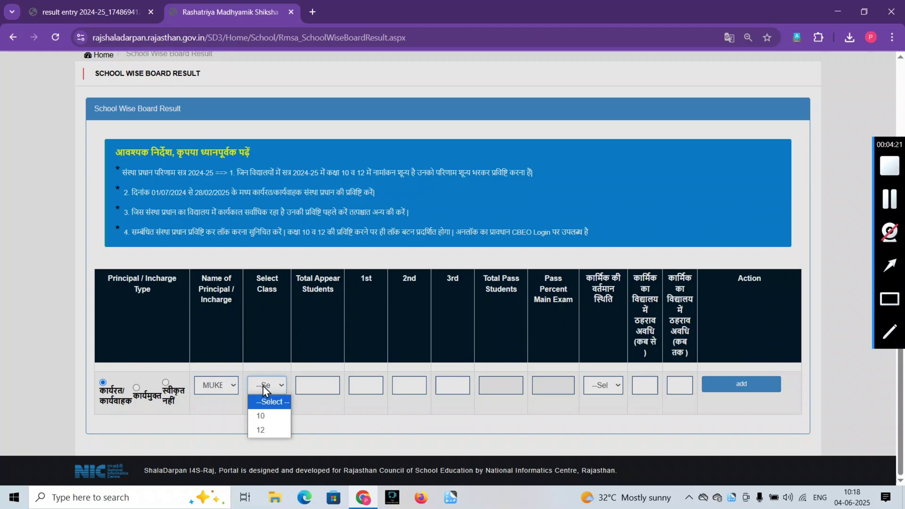
{"action": "left_click", "coordinate": [260, 416]}
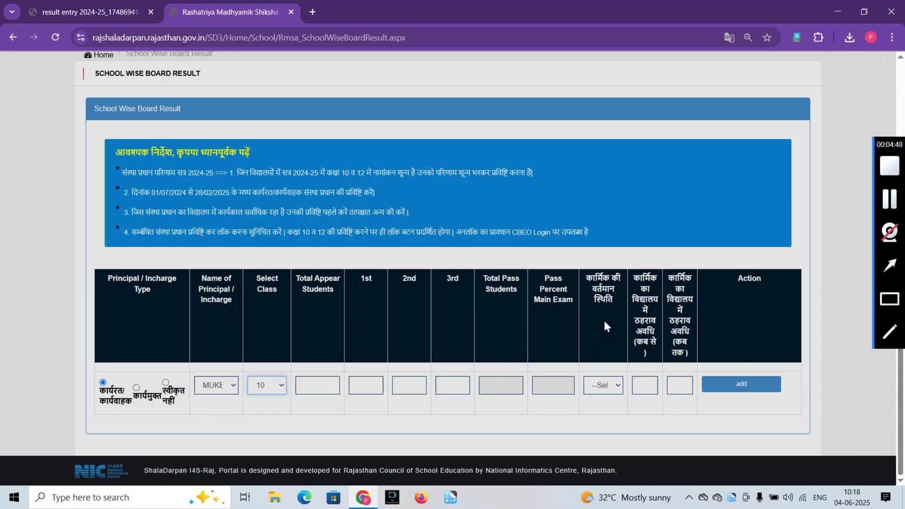
Examine the choices for the employee's current status and the date picker for the start of the stay at the school
{"action": "left_click", "coordinate": [597, 386]}
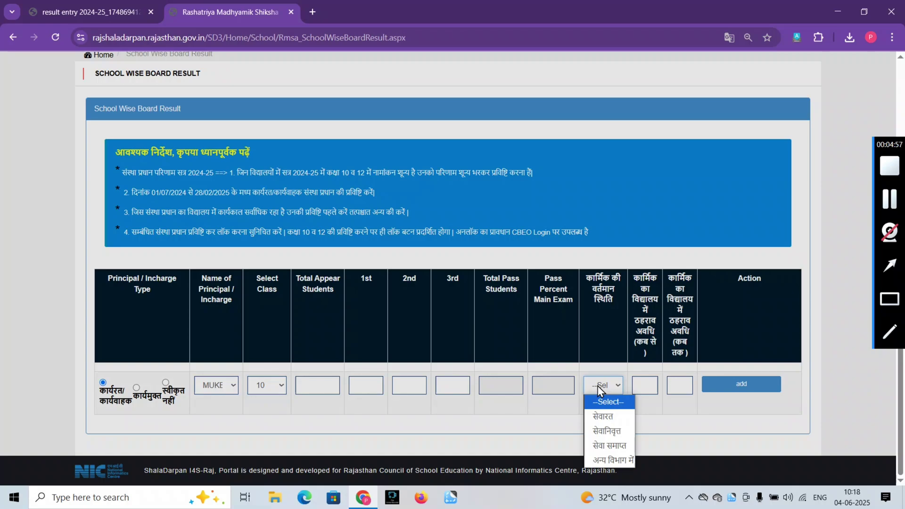
{"action": "left_click", "coordinate": [645, 383]}
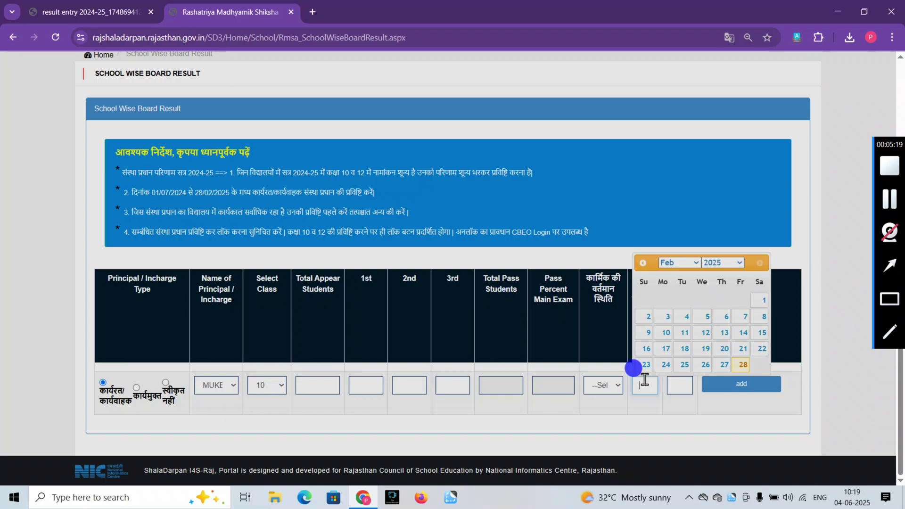
{"action": "left_click", "coordinate": [679, 411]}
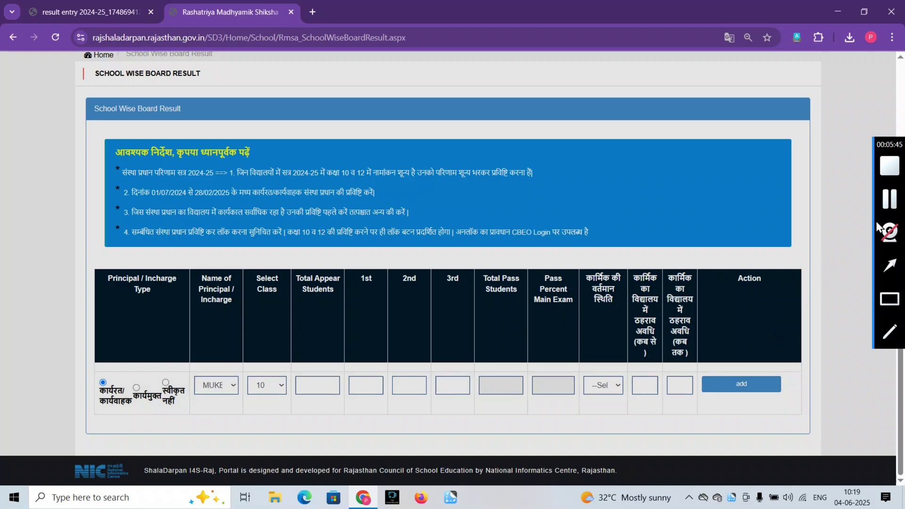
{"action": "left_click", "coordinate": [889, 207]}
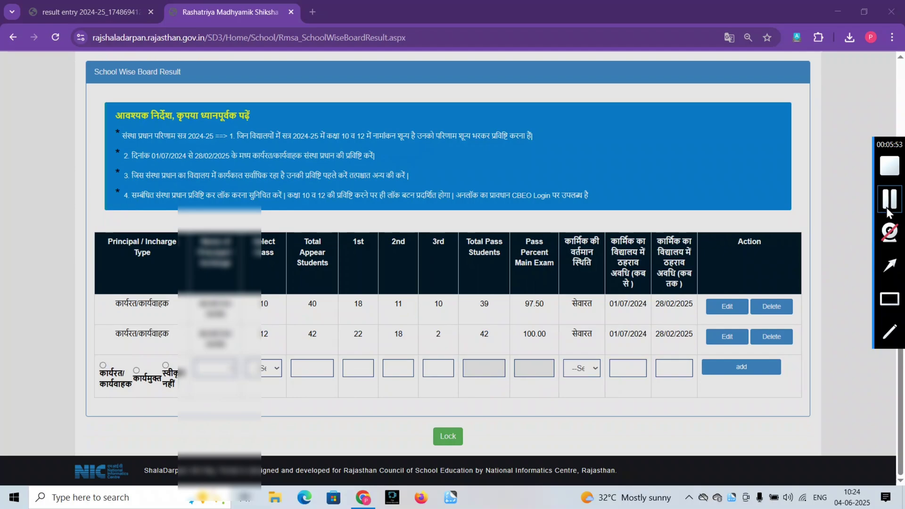
{"action": "left_click", "coordinate": [890, 299]}
{"action": "left_click_drag", "start_coordinate": [415, 404], "coordinate": [477, 457]}
{"action": "left_click", "coordinate": [887, 207]}
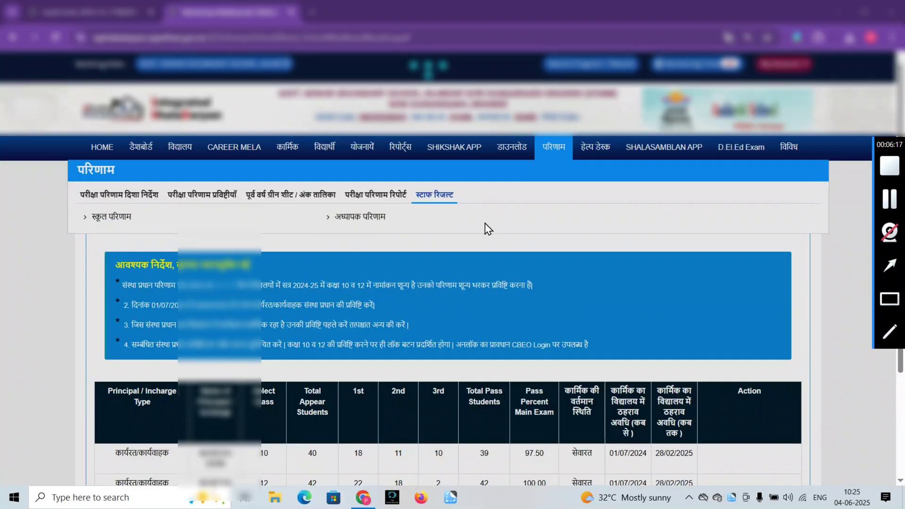
Open the teacher result page (अध्यापक परिणाम) and display its subject-wise board result entry form
{"action": "left_click", "coordinate": [371, 220]}
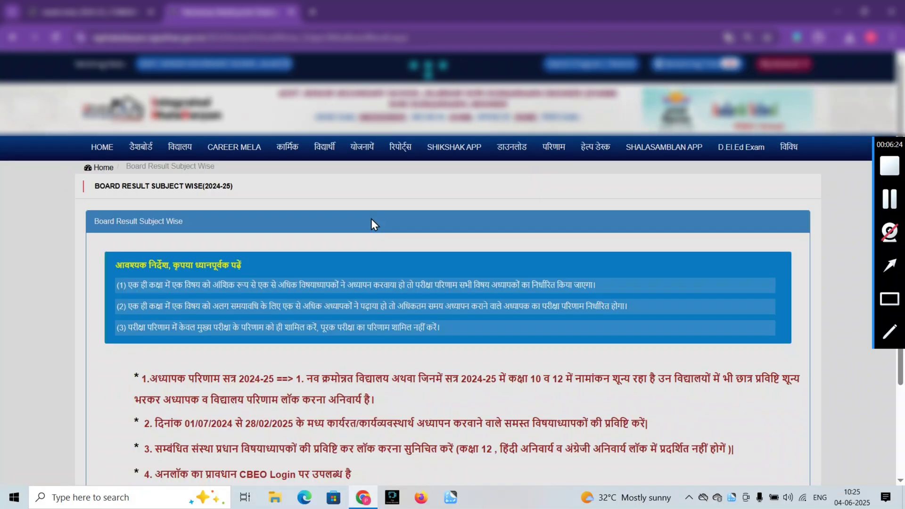
{"action": "scroll", "coordinate": [455, 308], "scroll_direction": "down", "scroll_amount": 1}
{"action": "scroll", "coordinate": [455, 308], "scroll_direction": "down", "scroll_amount": 2}
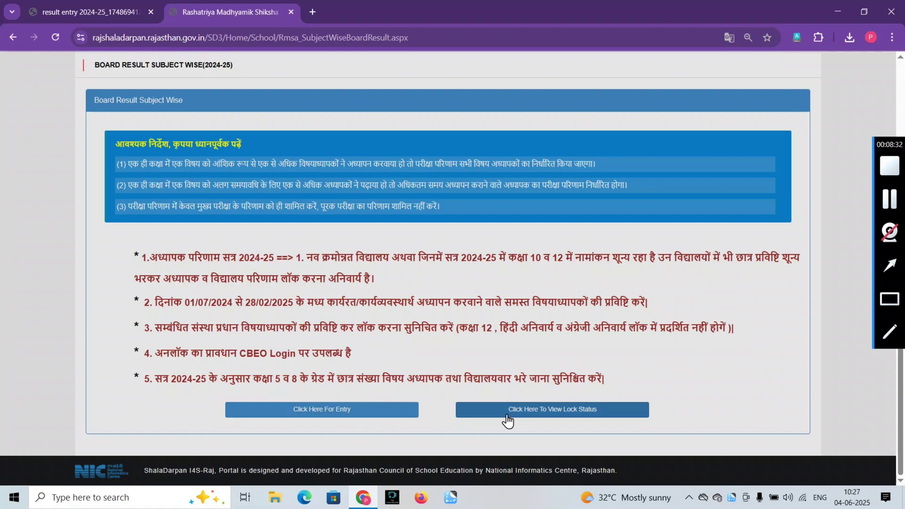
{"action": "left_click", "coordinate": [356, 417]}
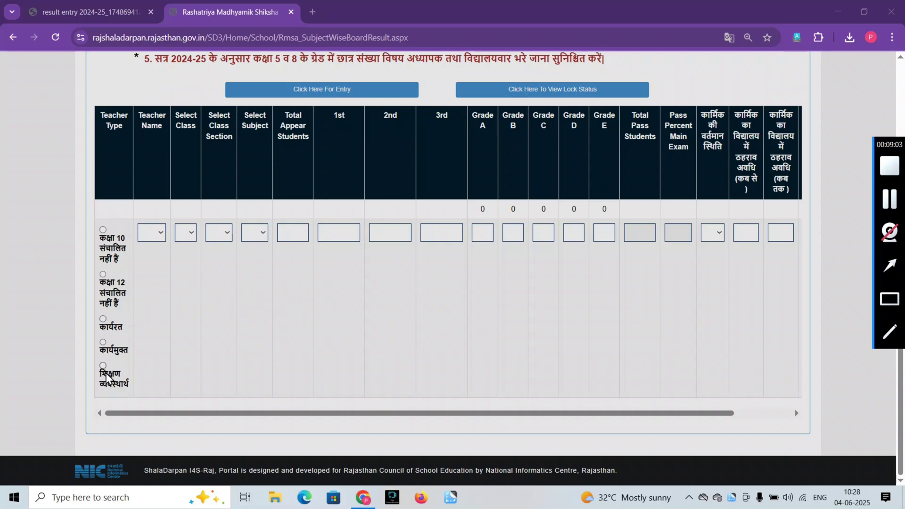
Set the teacher type to कार्यरत in the new subject-wise result row
{"action": "left_click", "coordinate": [263, 414]}
{"action": "left_click_drag", "start_coordinate": [263, 415], "coordinate": [218, 418]}
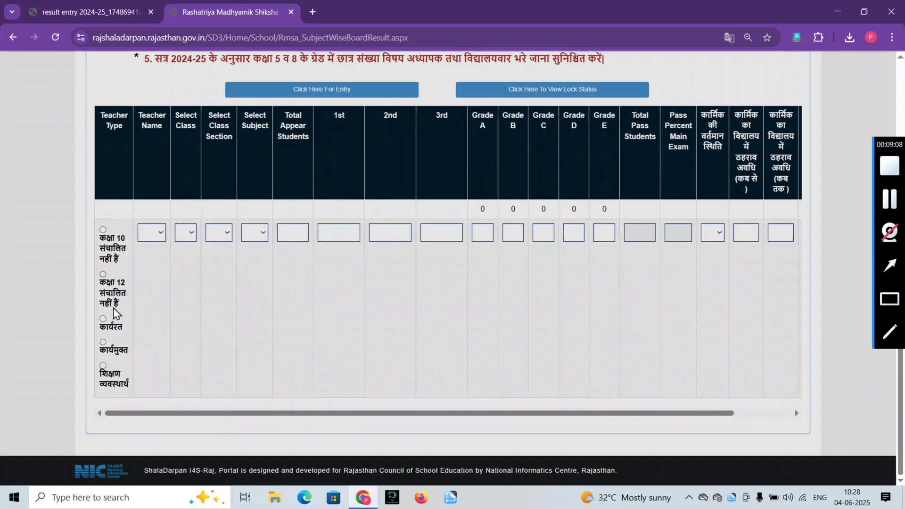
{"action": "left_click", "coordinate": [103, 319]}
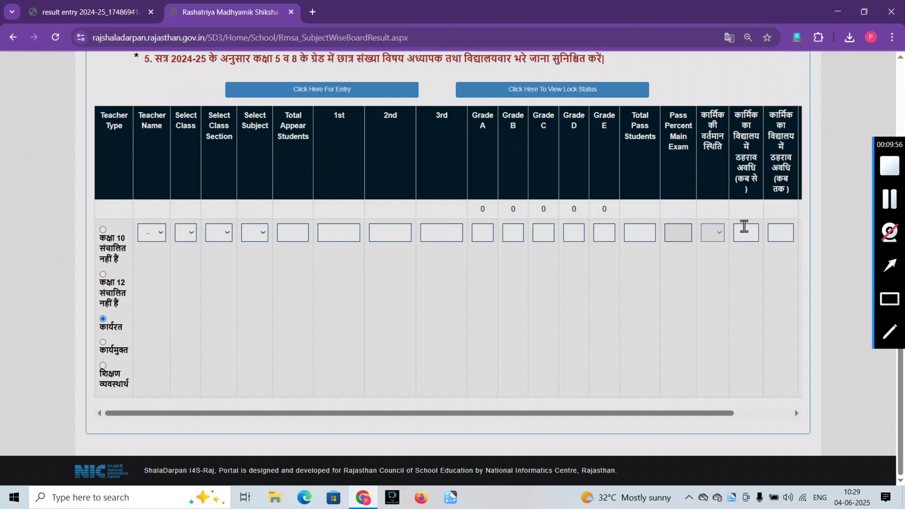
{"action": "left_click", "coordinate": [725, 414]}
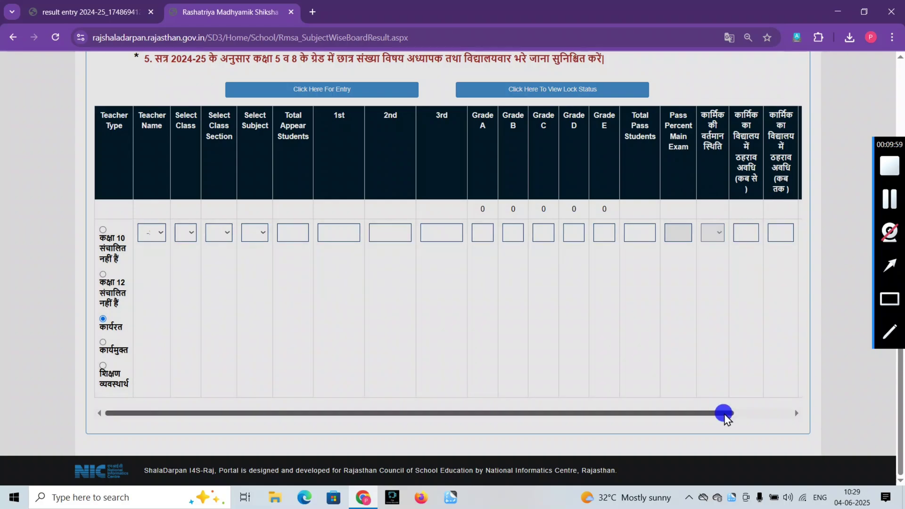
{"action": "mouse_move", "coordinate": [725, 414]}
{"action": "left_mouse_down"}
{"action": "mouse_move", "coordinate": [768, 416]}
{"action": "mouse_move", "coordinate": [740, 417]}
{"action": "left_mouse_up"}
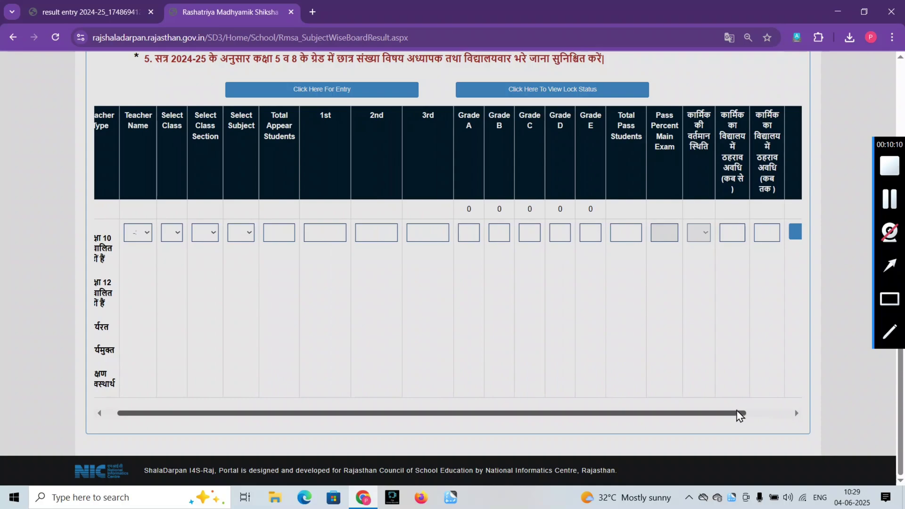
{"action": "left_click", "coordinate": [885, 205]}
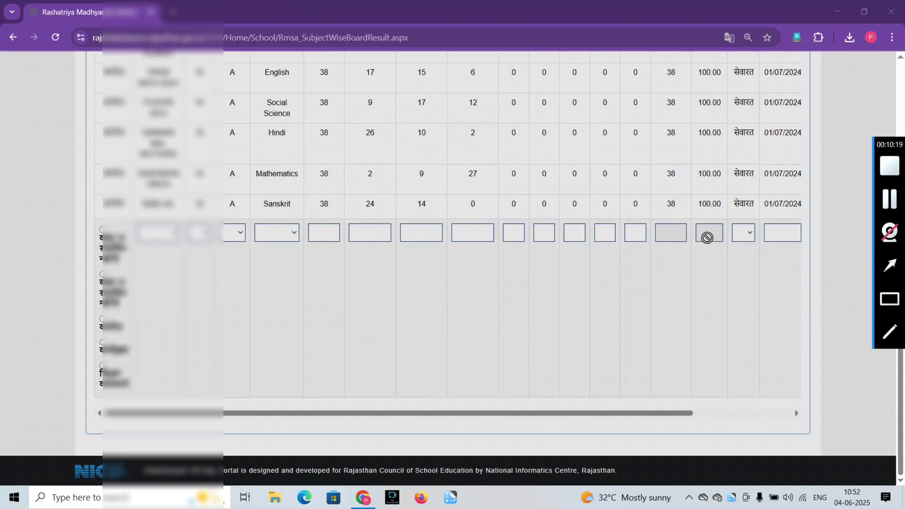
Display the teacher map lock status for the subject-wise results
{"action": "scroll", "coordinate": [707, 238], "scroll_direction": "up", "scroll_amount": 1}
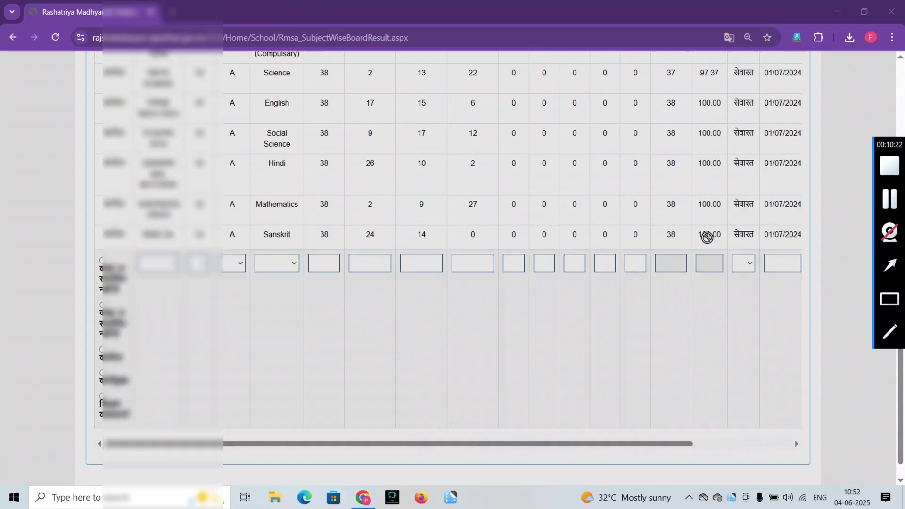
{"action": "scroll", "coordinate": [707, 238], "scroll_direction": "up", "scroll_amount": 10}
{"action": "scroll", "coordinate": [707, 237], "scroll_direction": "down", "scroll_amount": 4}
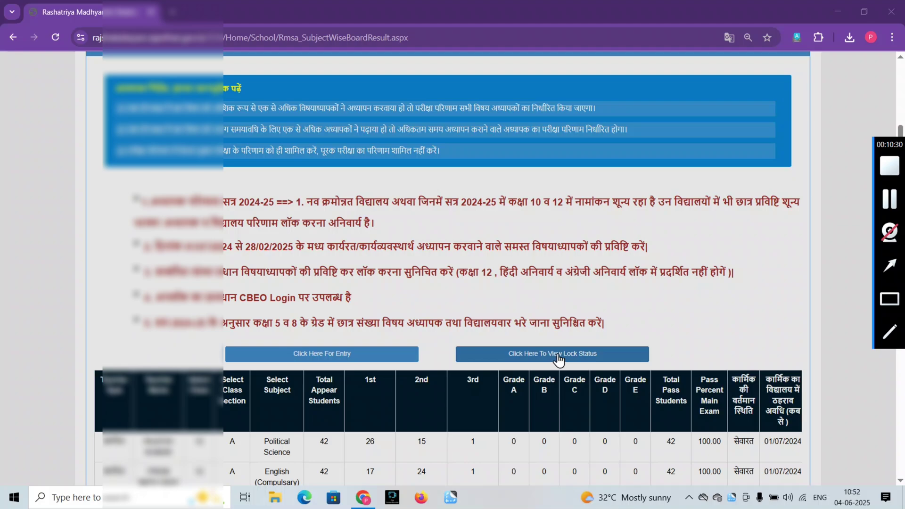
{"action": "left_click", "coordinate": [556, 356]}
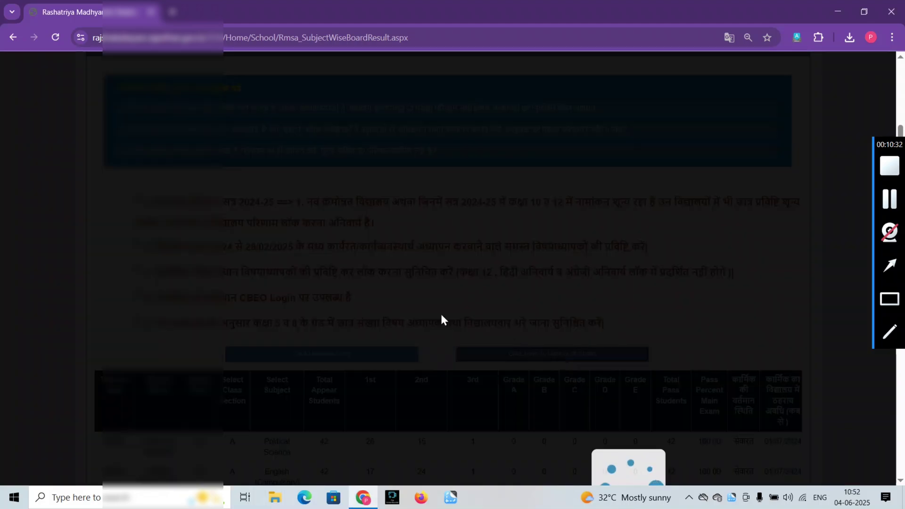
{"action": "scroll", "coordinate": [448, 304], "scroll_direction": "down", "scroll_amount": 3}
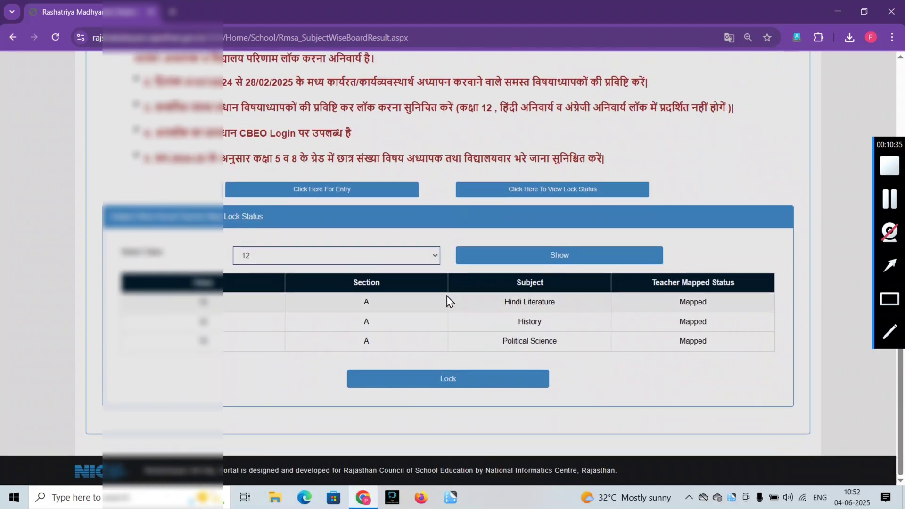
Keep class 12 selected and lock its subject-wise results, dismissing the resulting message
{"action": "left_click", "coordinate": [373, 255]}
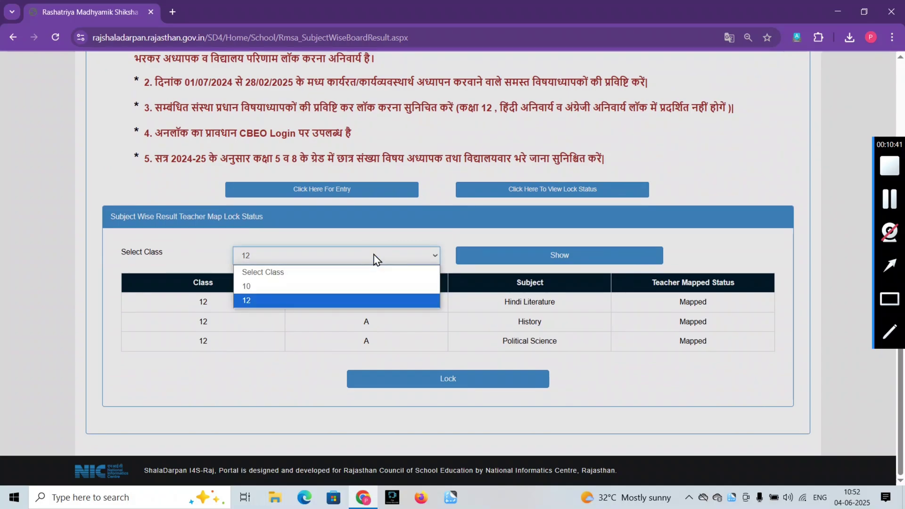
{"action": "left_click", "coordinate": [373, 255]}
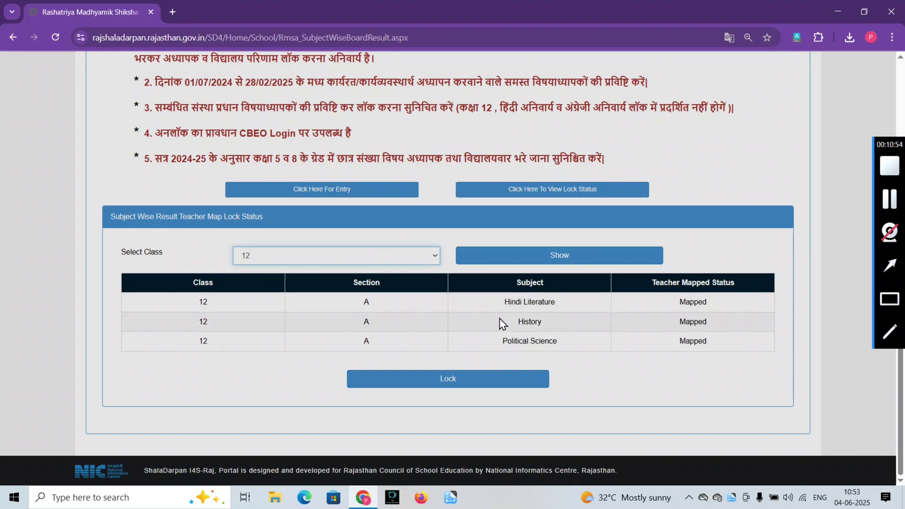
{"action": "left_click", "coordinate": [462, 380]}
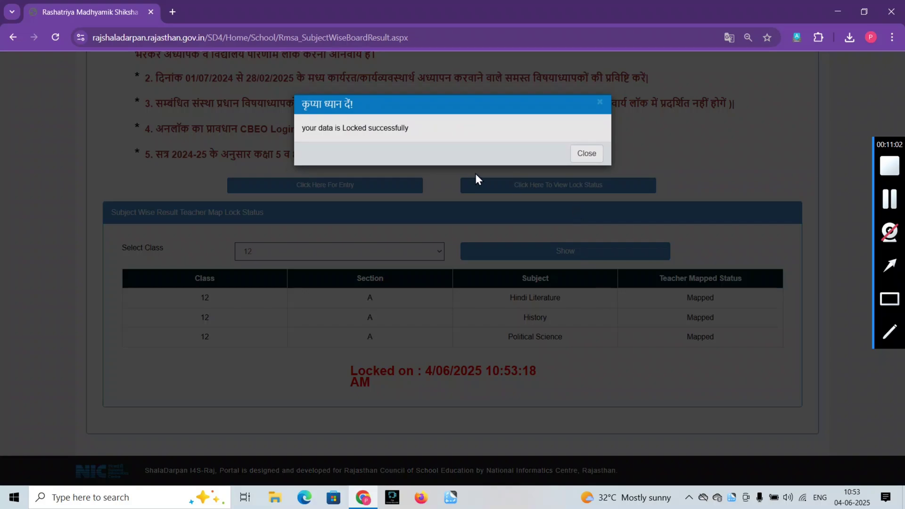
{"action": "left_click", "coordinate": [583, 153]}
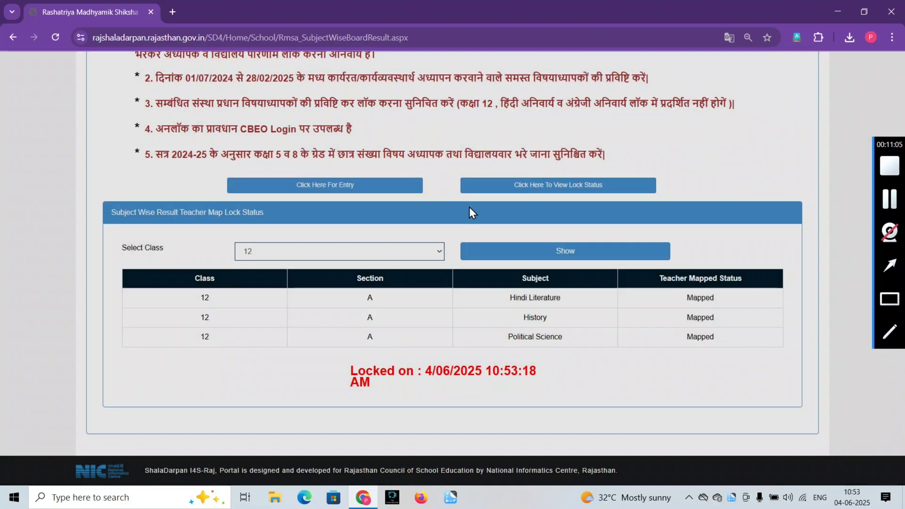
Show the teacher mapping status for class 10 and lock that class's subject-wise results
{"action": "left_click", "coordinate": [403, 247]}
{"action": "left_click", "coordinate": [333, 282]}
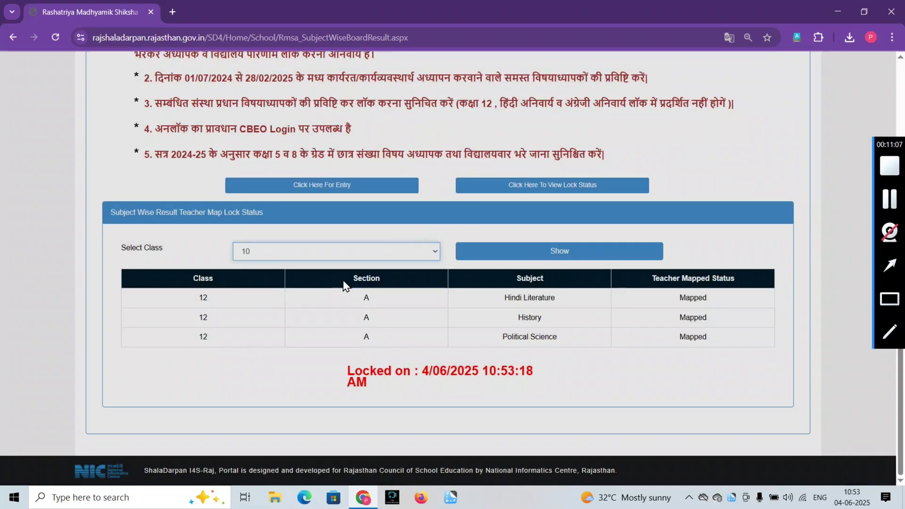
{"action": "left_click", "coordinate": [509, 249]}
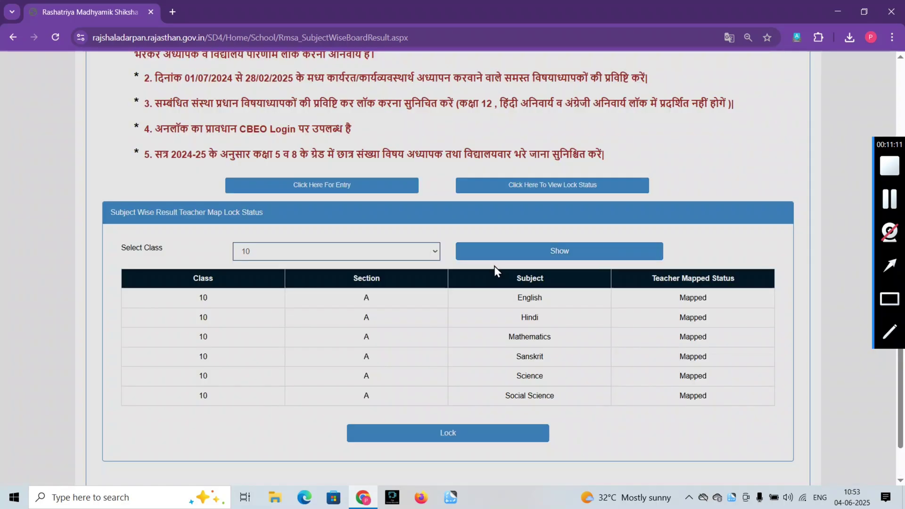
{"action": "scroll", "coordinate": [494, 266], "scroll_direction": "down", "scroll_amount": 1}
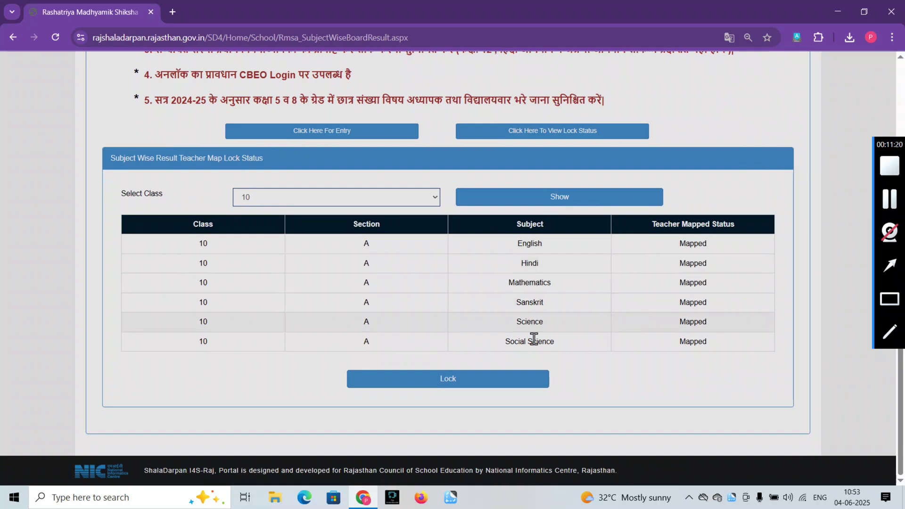
{"action": "left_click", "coordinate": [458, 381]}
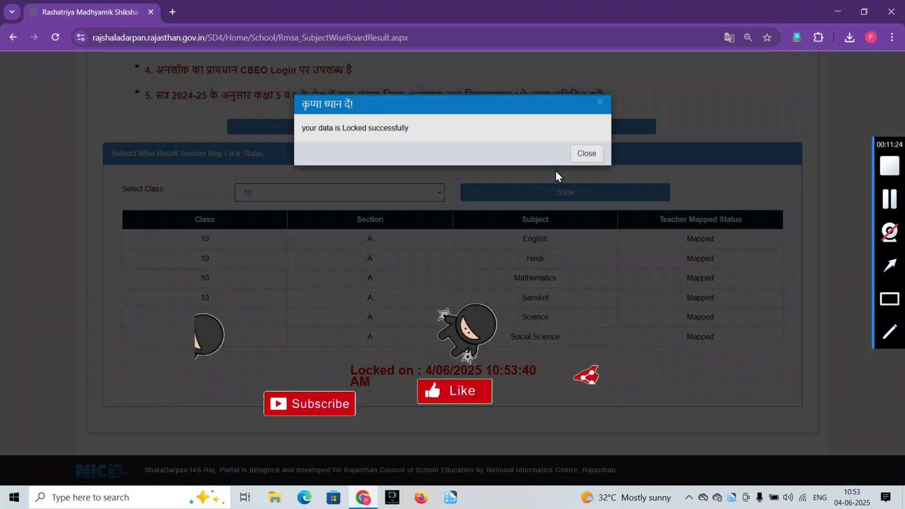
{"action": "left_click", "coordinate": [580, 151]}
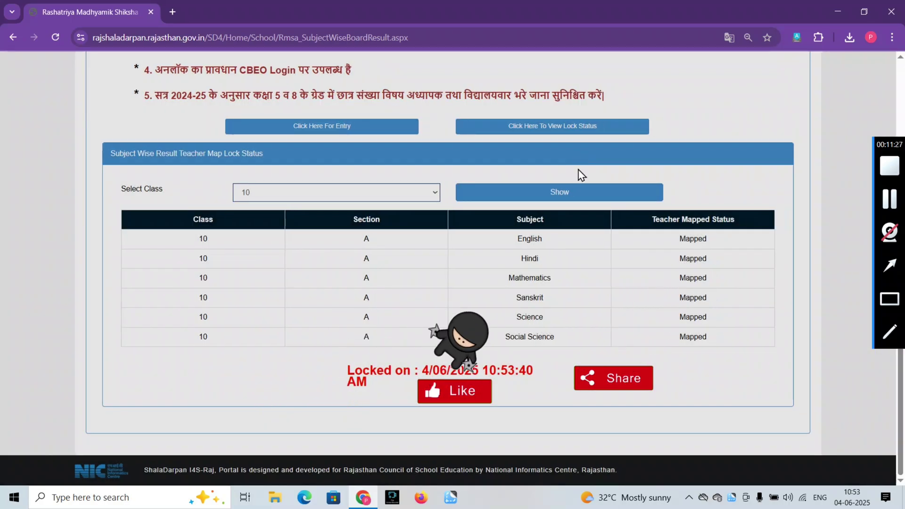